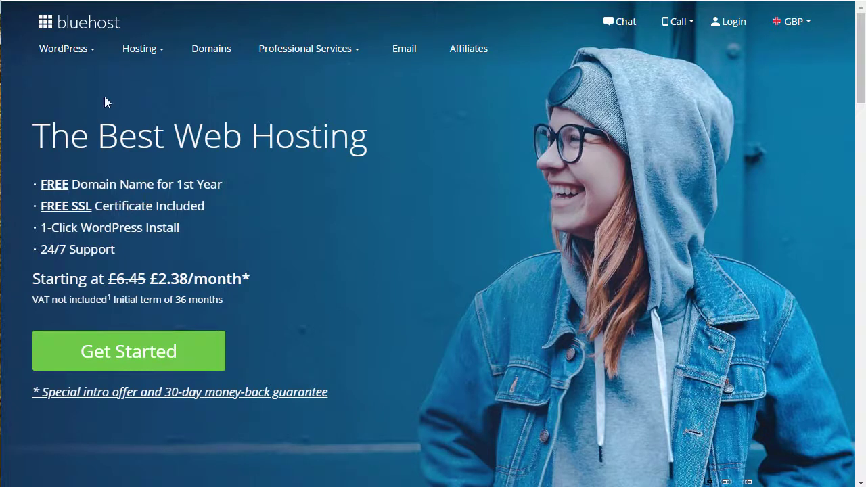
- Go from the WordPress and Hosting menus to the pricing page for Basic, Plus, Choice Plus and Pro plans
{"action": "mouse_move", "coordinate": [91, 53]}
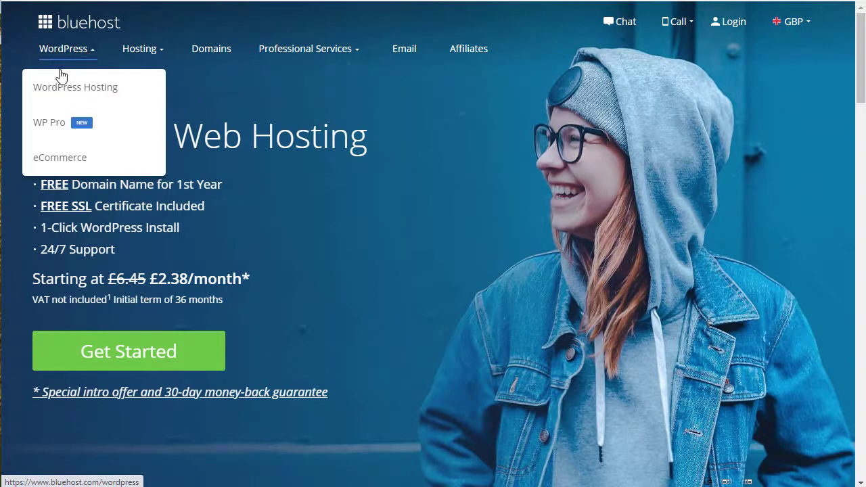
{"action": "mouse_move", "coordinate": [144, 51]}
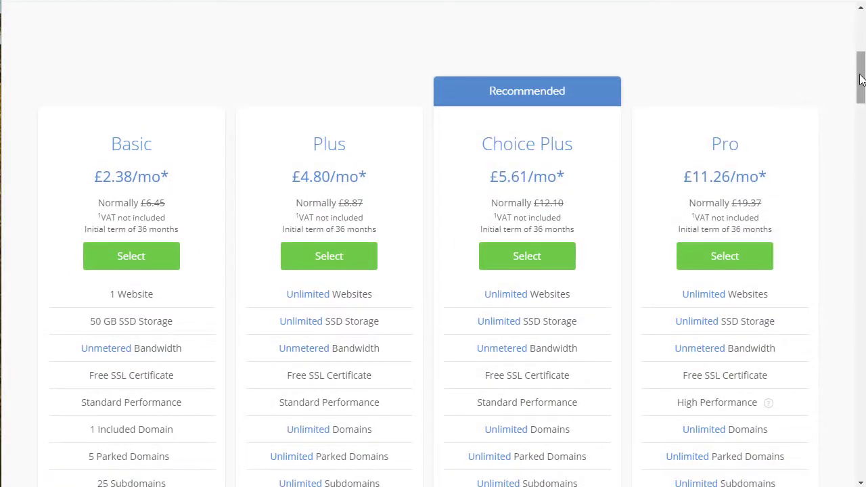
- Select the Plus hosting plan at £4.80 per month
{"action": "scroll", "coordinate": [856, 81], "scroll_direction": "down", "scroll_amount": 3}
{"action": "scroll", "coordinate": [608, 156], "scroll_direction": "up", "scroll_amount": 3}
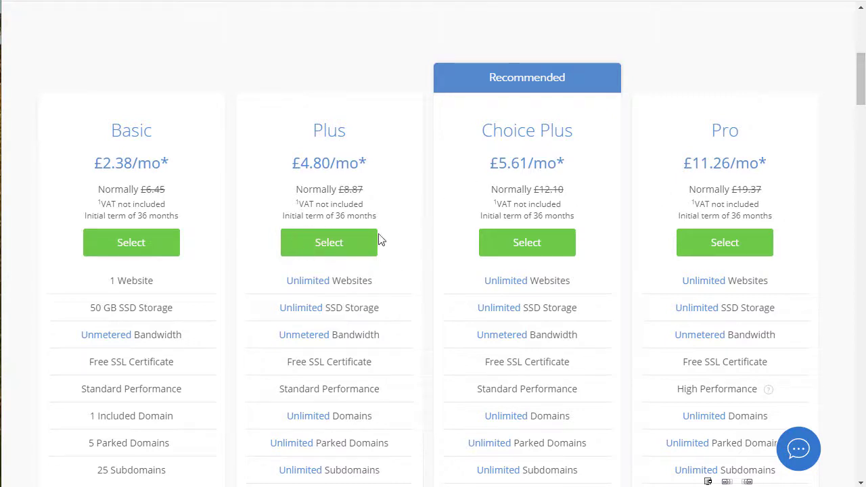
{"action": "left_click", "coordinate": [327, 245]}
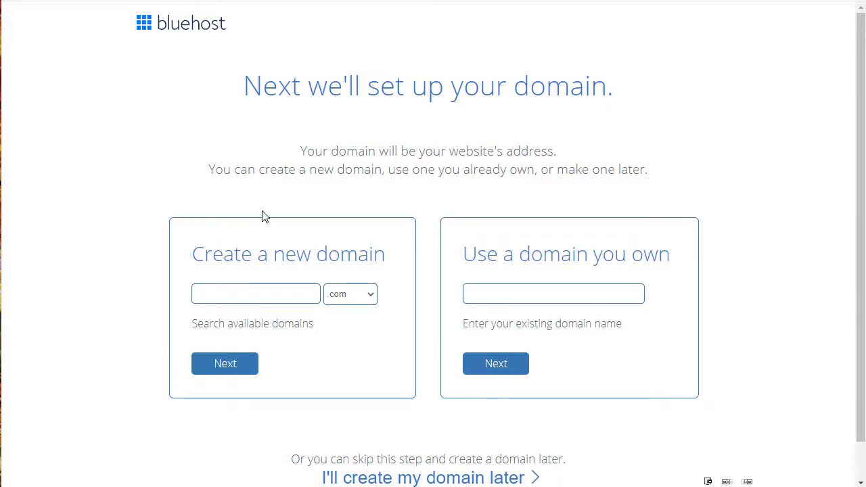
- Paste teachingxyz.com into 'Use a domain you own' and continue to account creation
{"action": "left_click", "coordinate": [244, 292]}
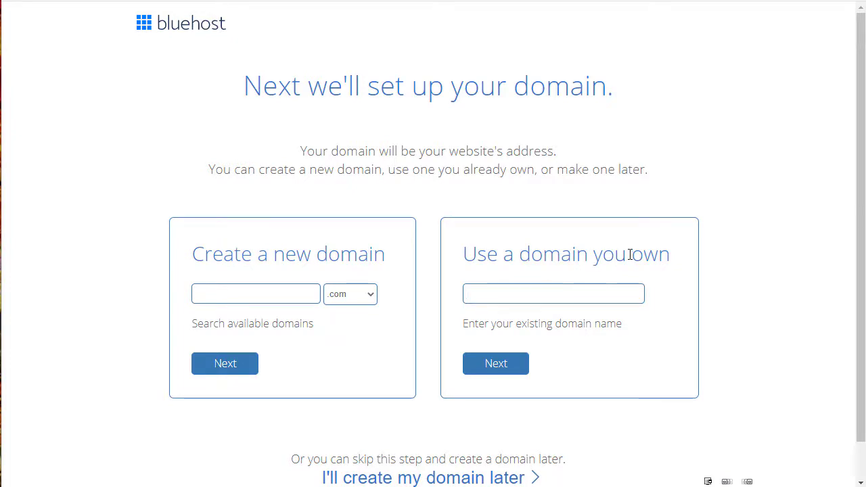
{"action": "type", "text": "teachingxyz.com"}
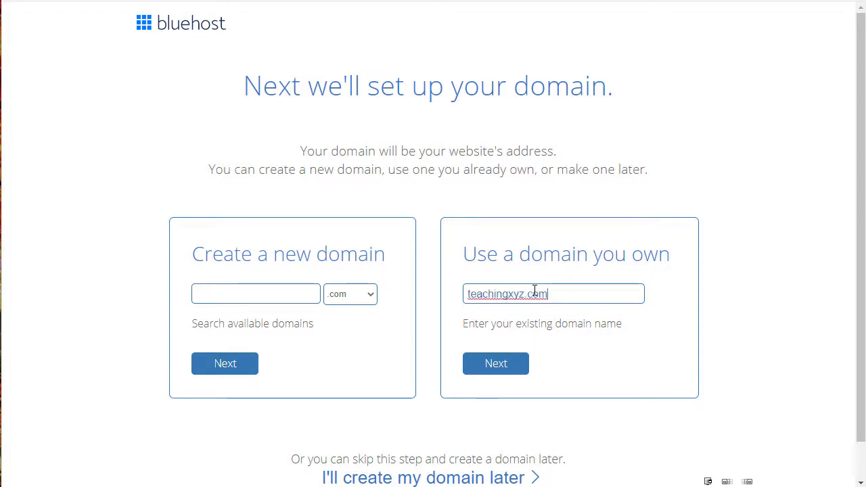
{"action": "left_click", "coordinate": [503, 368]}
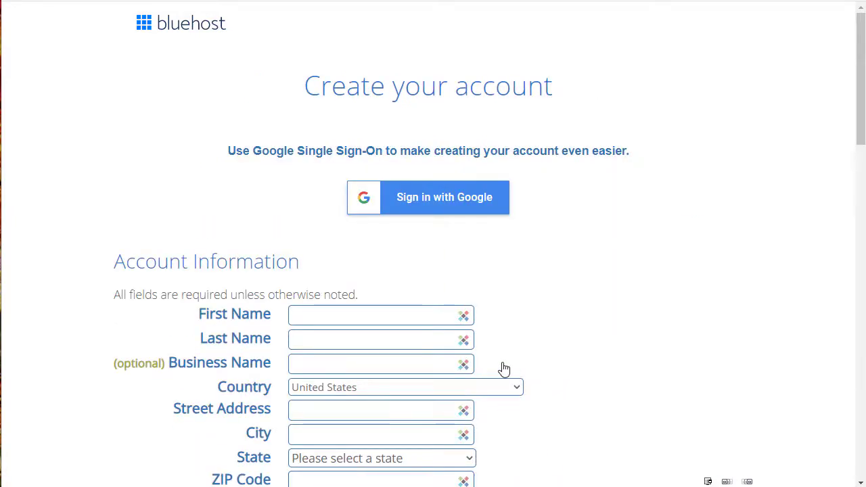
- Uncheck the Codeguard Basic and SiteLock Security - Essential extras, bringing the total to $235.44
{"action": "scroll", "coordinate": [601, 303], "scroll_direction": "down", "scroll_amount": 1}
{"action": "scroll", "coordinate": [601, 303], "scroll_direction": "down", "scroll_amount": 2}
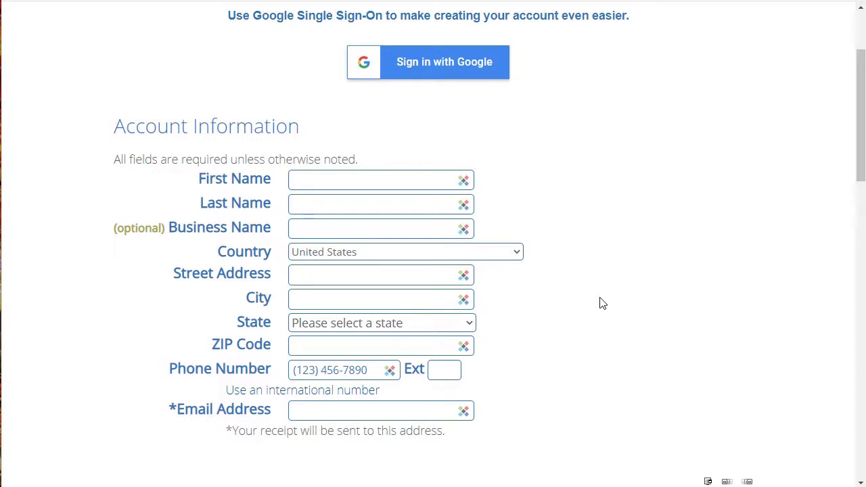
{"action": "scroll", "coordinate": [602, 303], "scroll_direction": "down", "scroll_amount": 9}
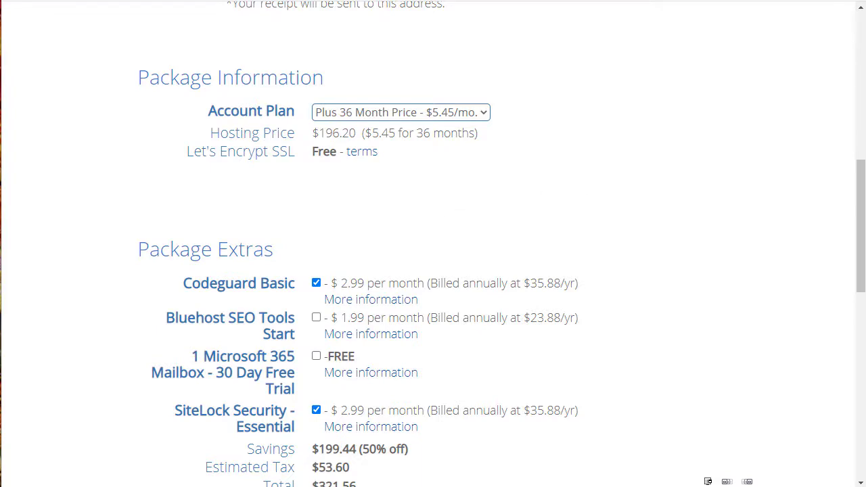
{"action": "left_click_drag", "start_coordinate": [853, 185], "coordinate": [854, 231]}
{"action": "left_click", "coordinate": [316, 112]}
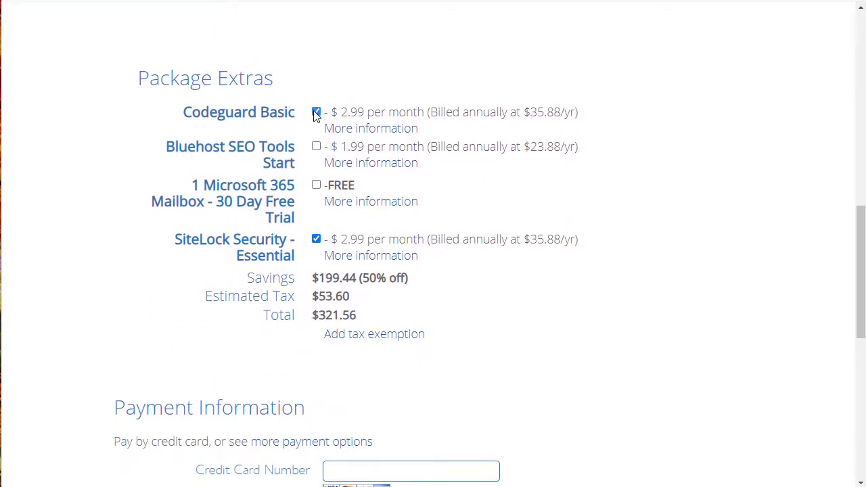
{"action": "left_click", "coordinate": [316, 241]}
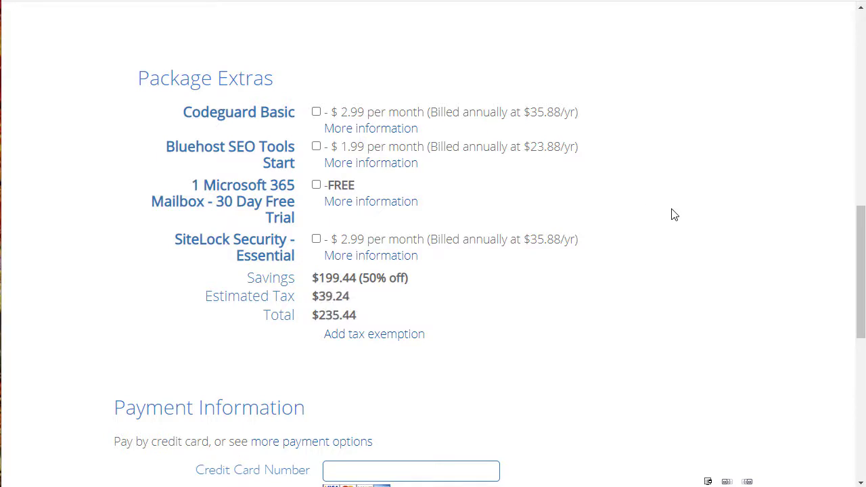
{"action": "left_click_drag", "start_coordinate": [861, 223], "coordinate": [861, 287]}
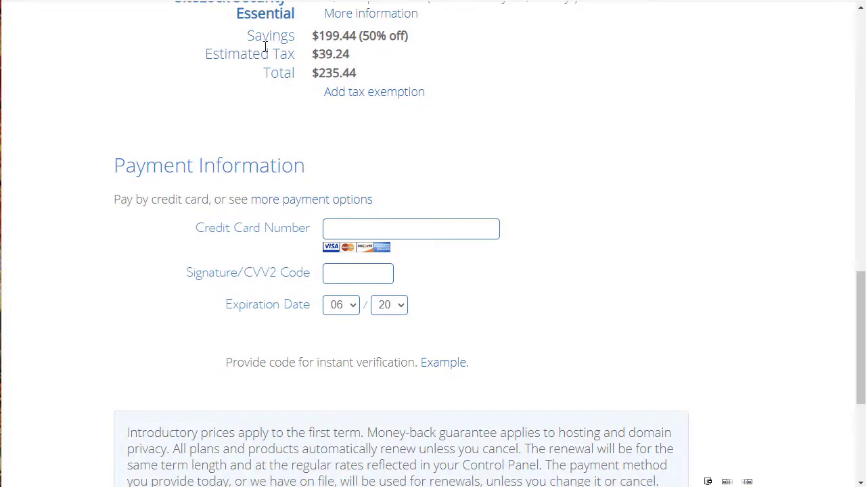
{"action": "mouse_move", "coordinate": [312, 35]}
{"action": "left_mouse_down"}
{"action": "mouse_move", "coordinate": [414, 36]}
{"action": "mouse_move", "coordinate": [284, 30]}
{"action": "mouse_move", "coordinate": [307, 33]}
{"action": "left_mouse_up"}
- Opt out of promotional emails, accept the Terms of Service, and submit the hosting order
{"action": "scroll", "coordinate": [567, 312], "scroll_direction": "down", "scroll_amount": 3}
{"action": "scroll", "coordinate": [567, 312], "scroll_direction": "down", "scroll_amount": 1}
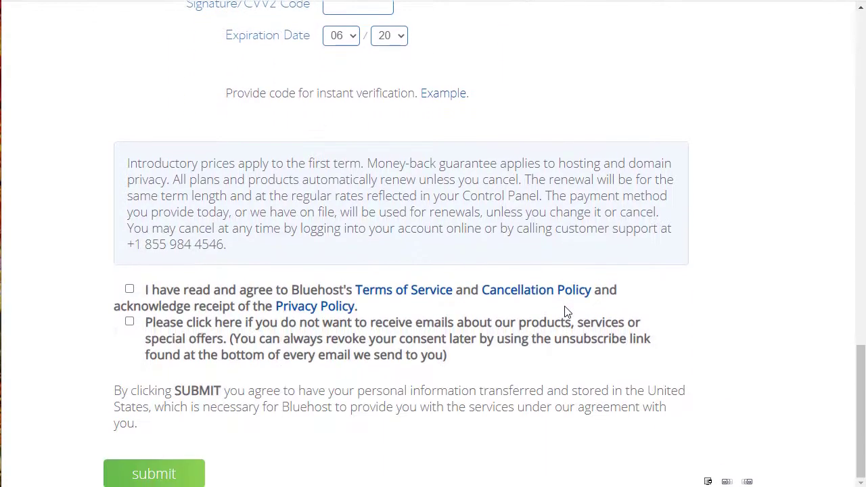
{"action": "scroll", "coordinate": [567, 312], "scroll_direction": "up", "scroll_amount": 2}
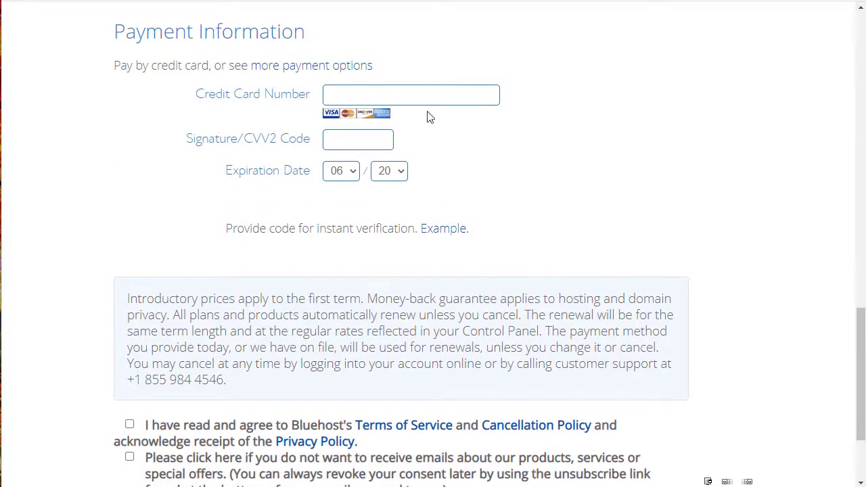
{"action": "scroll", "coordinate": [680, 156], "scroll_direction": "down", "scroll_amount": 2}
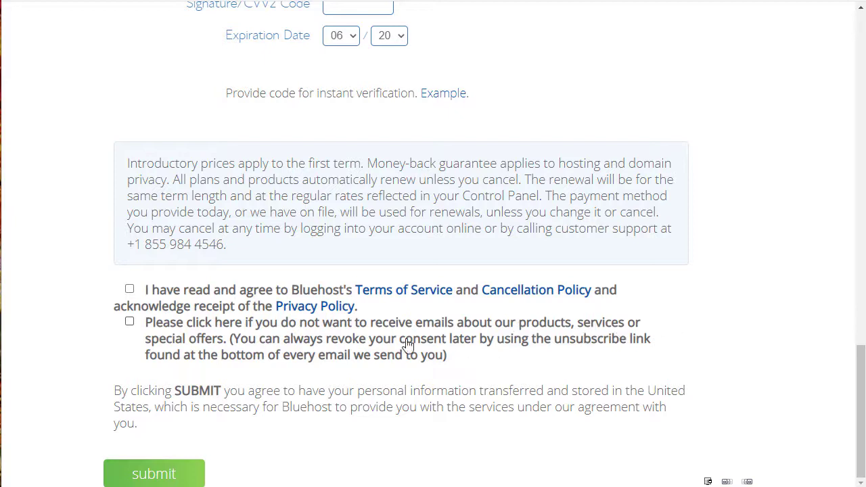
{"action": "left_click", "coordinate": [131, 324]}
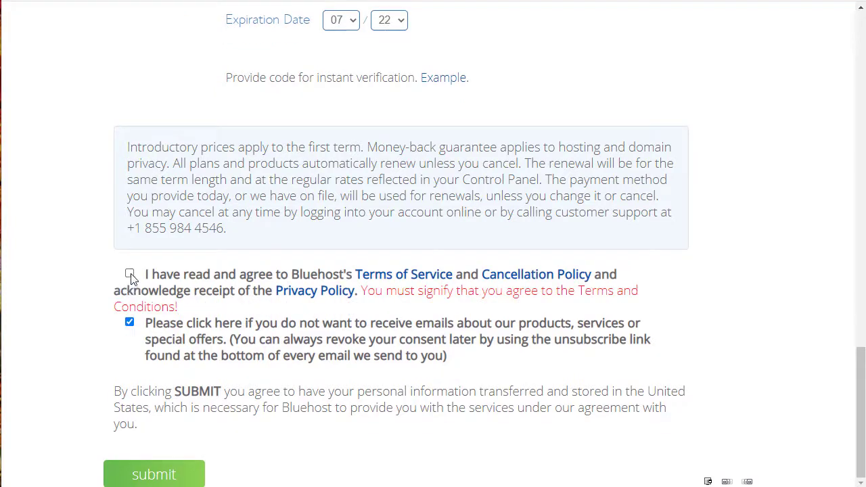
{"action": "left_click", "coordinate": [130, 273]}
{"action": "left_click", "coordinate": [166, 477]}
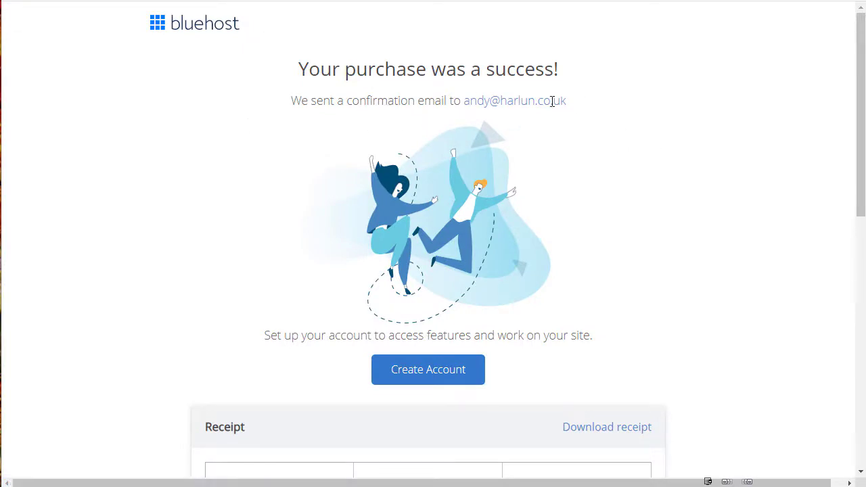
- Review the receipt on the 'Your purchase was a success!' page
{"action": "scroll", "coordinate": [532, 177], "scroll_direction": "down", "scroll_amount": 1}
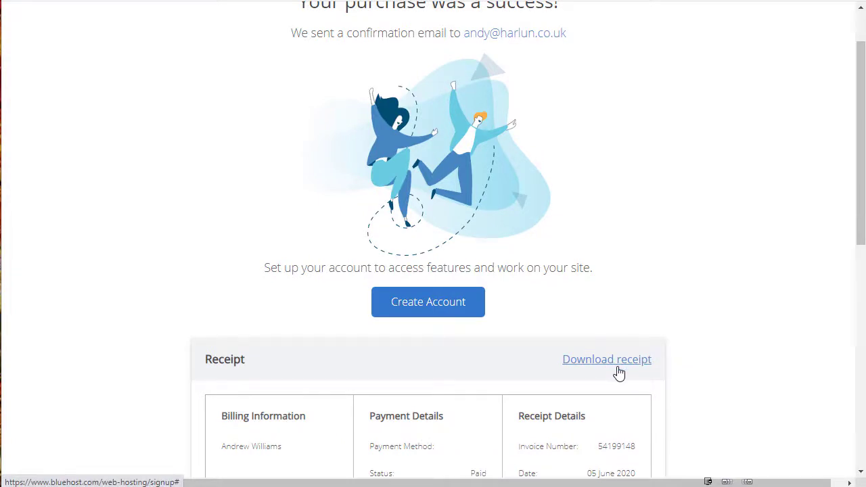
{"action": "scroll", "coordinate": [617, 372], "scroll_direction": "up", "scroll_amount": 1}
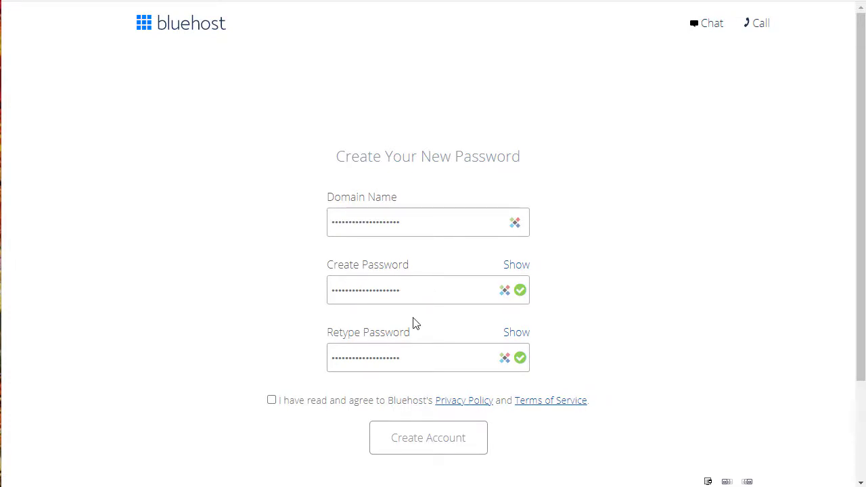
- Accept the privacy policy and terms, create the account with the new password, then proceed to login
{"action": "left_click", "coordinate": [271, 400]}
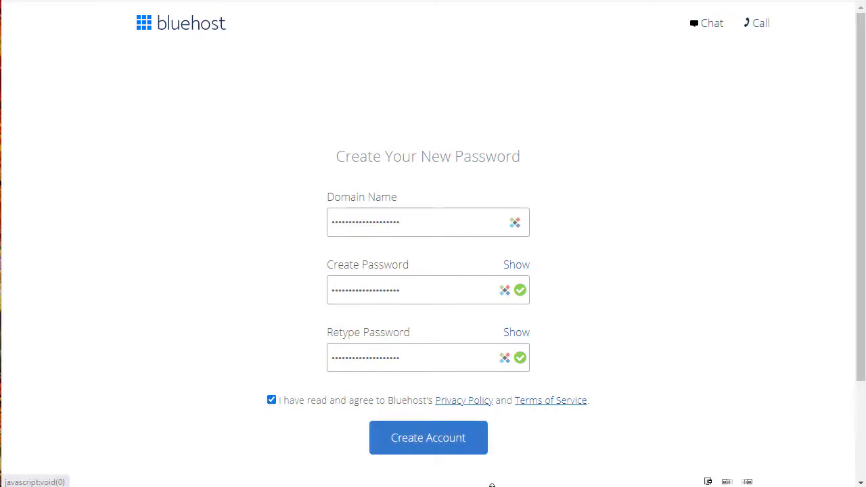
{"action": "left_click", "coordinate": [431, 444]}
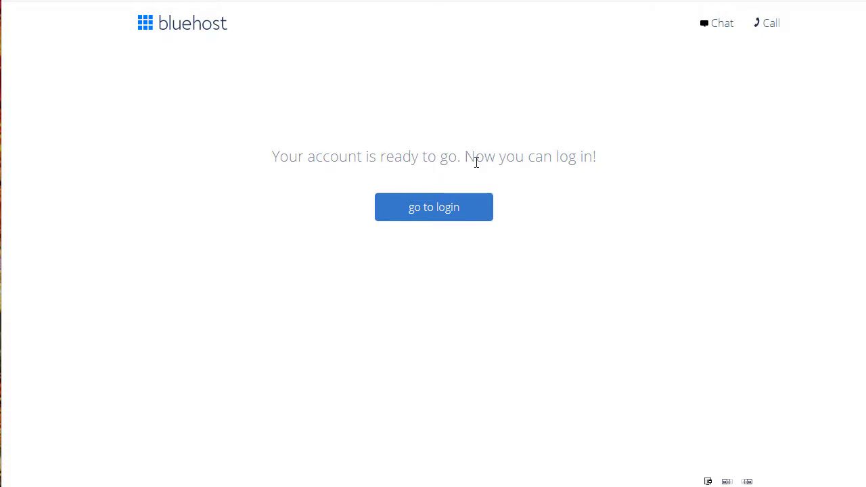
{"action": "left_click", "coordinate": [424, 210]}
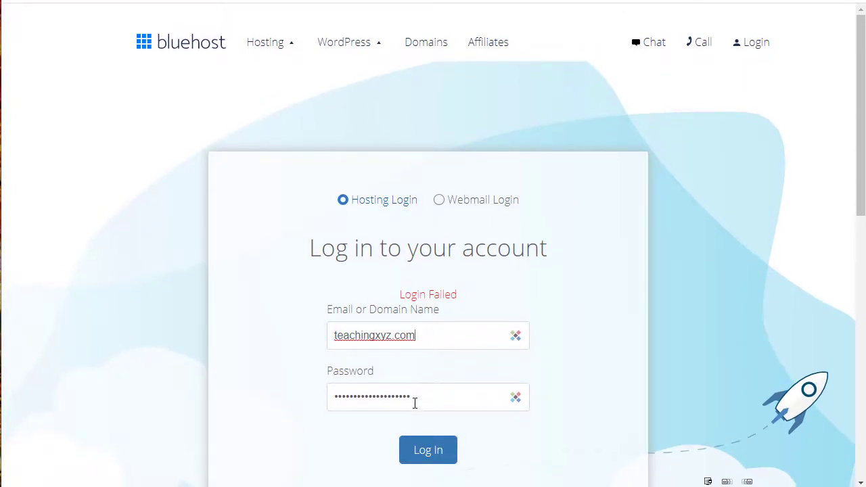
- Log in to the hosting account using the domain and password
{"action": "left_click", "coordinate": [436, 452]}
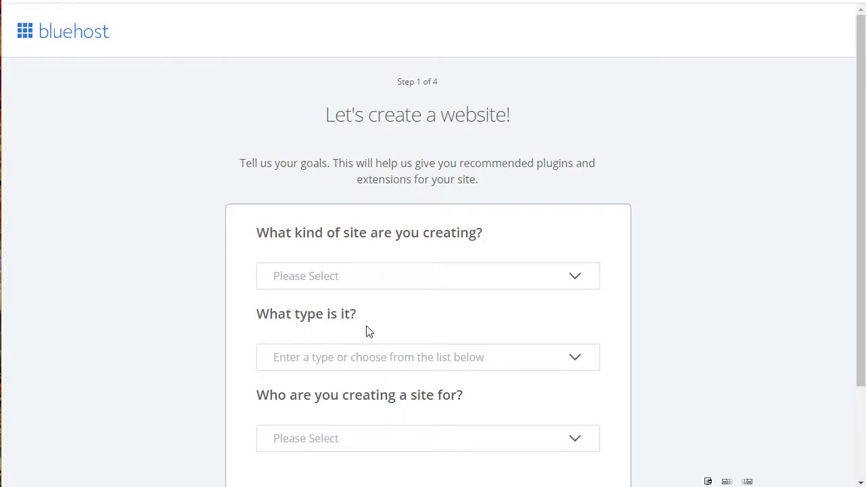
- Answer the site questions with Blog, Personal and Myself, then continue to step 2
{"action": "scroll", "coordinate": [368, 331], "scroll_direction": "down", "scroll_amount": 1}
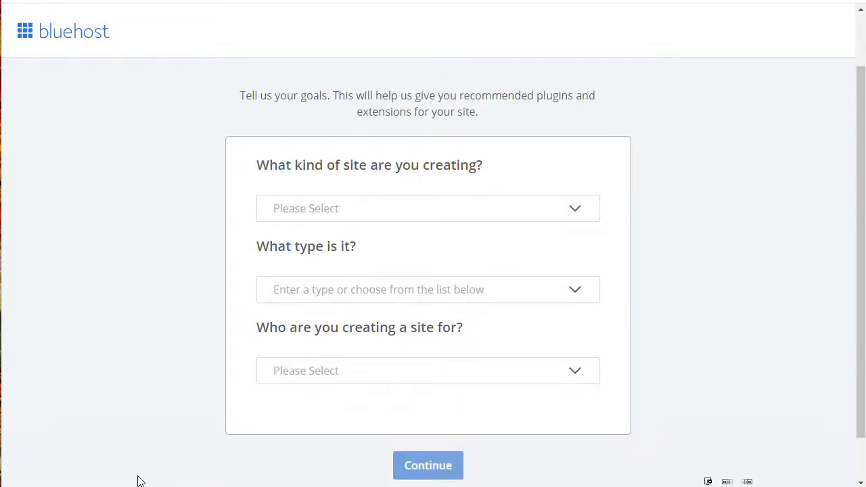
{"action": "left_click", "coordinate": [577, 215]}
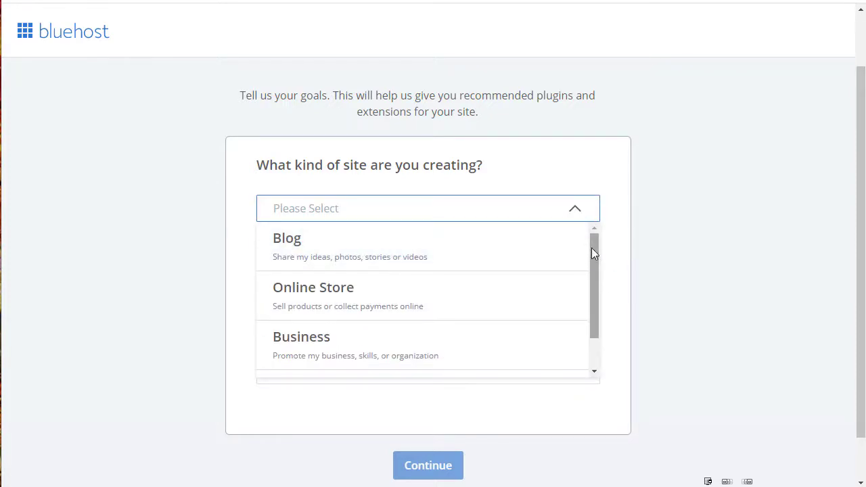
{"action": "left_click_drag", "start_coordinate": [593, 255], "coordinate": [589, 226]}
{"action": "left_click", "coordinate": [331, 253]}
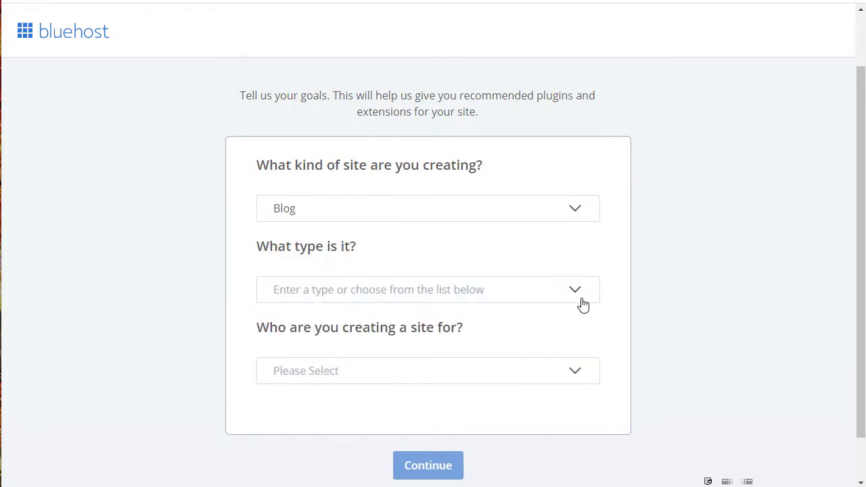
{"action": "left_click", "coordinate": [573, 291]}
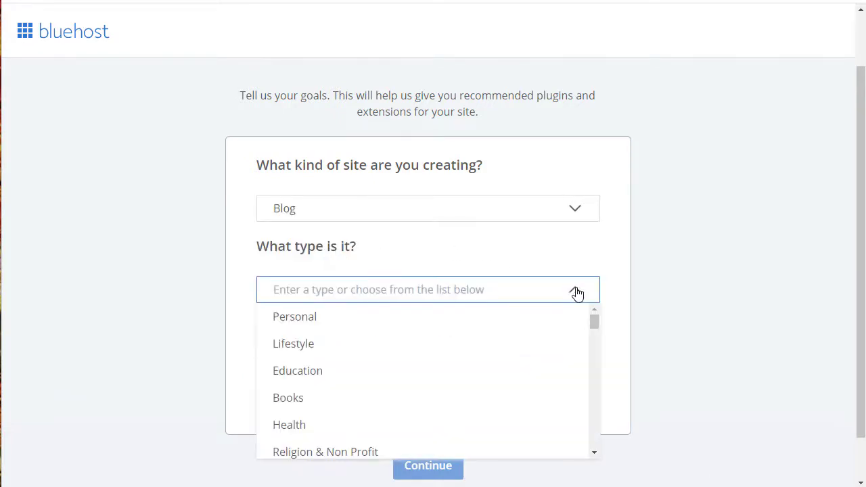
{"action": "left_click_drag", "start_coordinate": [592, 327], "coordinate": [608, 311]}
{"action": "left_click", "coordinate": [338, 317]}
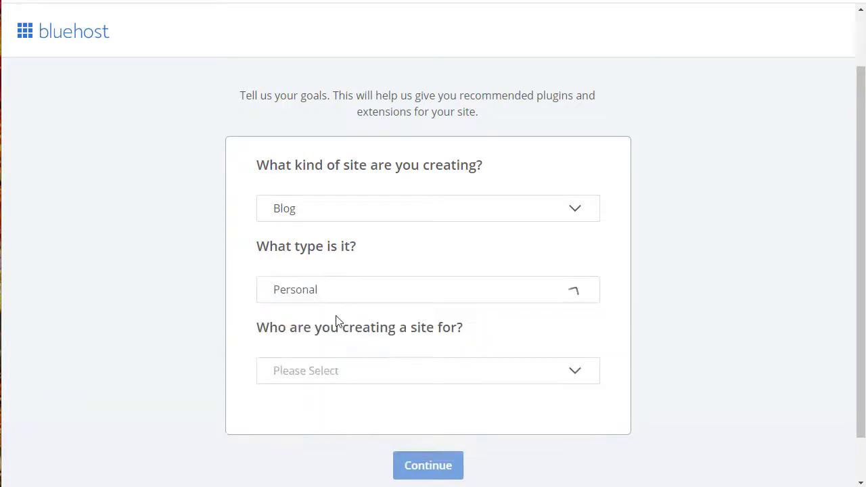
{"action": "left_click", "coordinate": [581, 373]}
{"action": "left_click", "coordinate": [446, 399]}
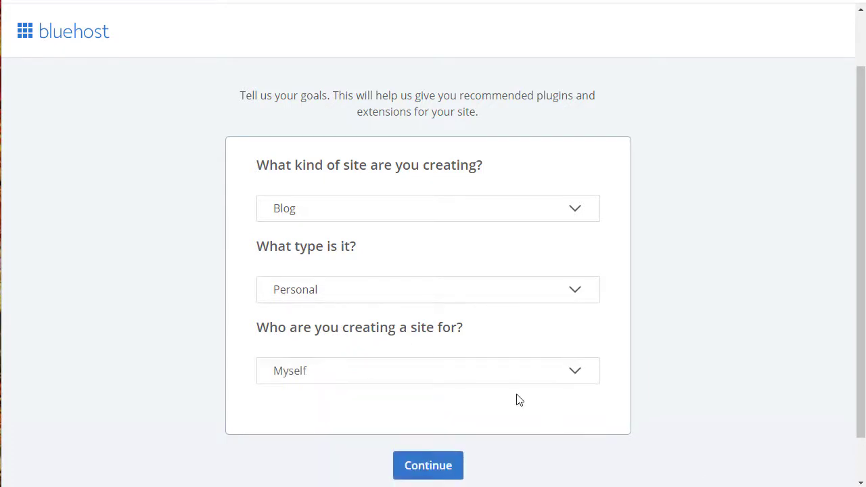
{"action": "left_click", "coordinate": [423, 468]}
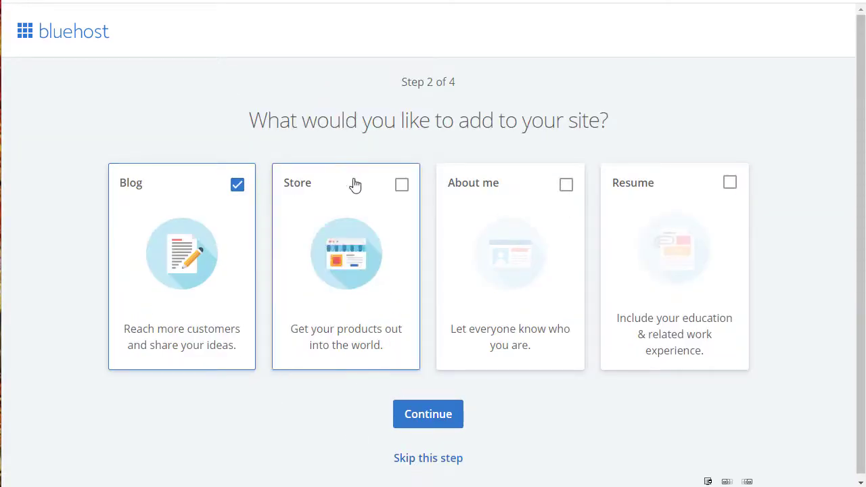
- Skip the add-to-site, site name and tagline, and theme steps so WordPress installs
{"action": "left_click", "coordinate": [436, 461]}
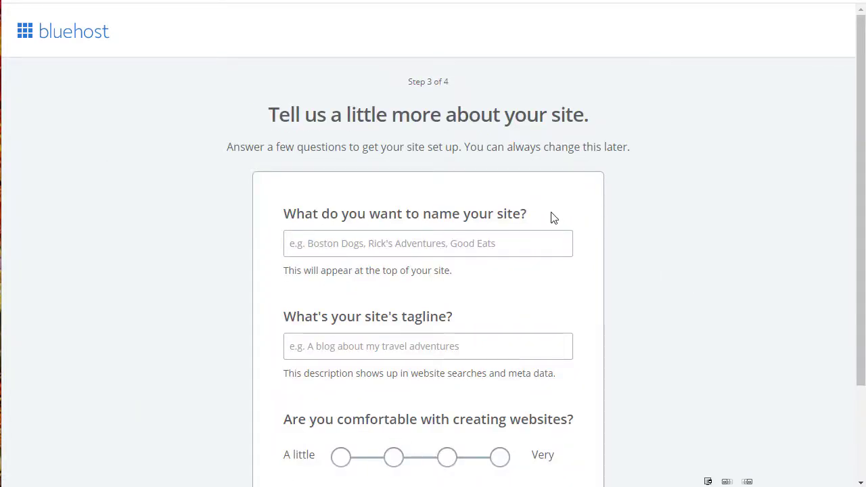
{"action": "scroll", "coordinate": [551, 217], "scroll_direction": "down", "scroll_amount": 1}
{"action": "scroll", "coordinate": [552, 217], "scroll_direction": "down", "scroll_amount": 2}
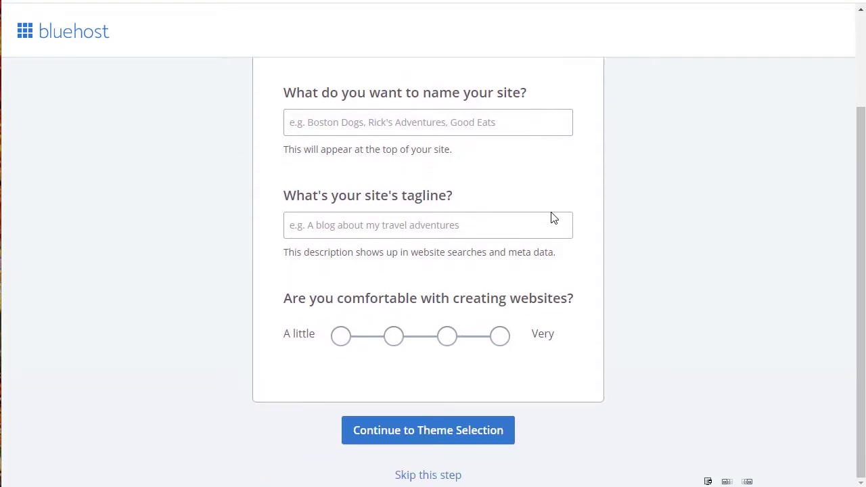
{"action": "left_click", "coordinate": [426, 476]}
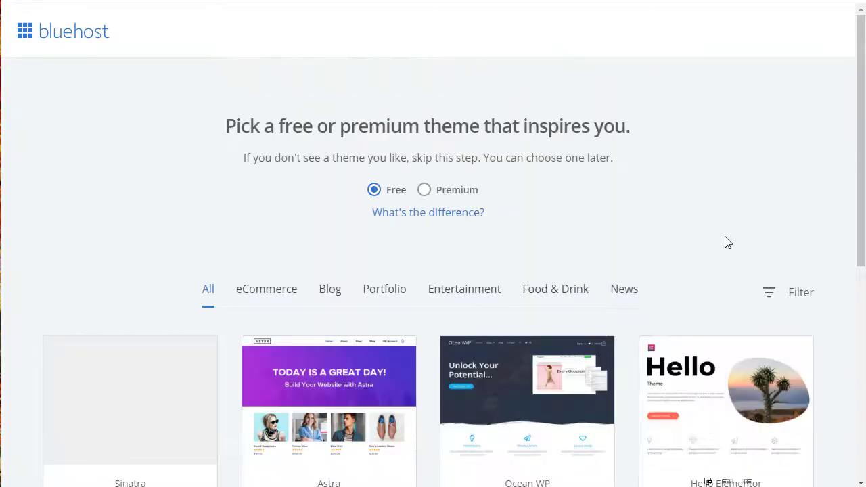
{"action": "scroll", "coordinate": [696, 131], "scroll_direction": "down", "scroll_amount": 5}
{"action": "left_click", "coordinate": [426, 421]}
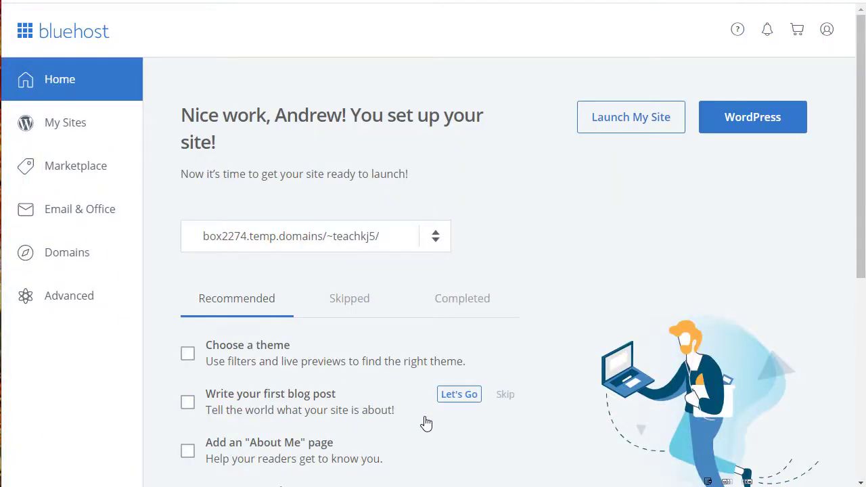
- Leave full screen and review the noted ns1.bluehost.com and ns2.bluehost.com nameservers before moving to Namecheap
{"action": "key", "text": "F11"}
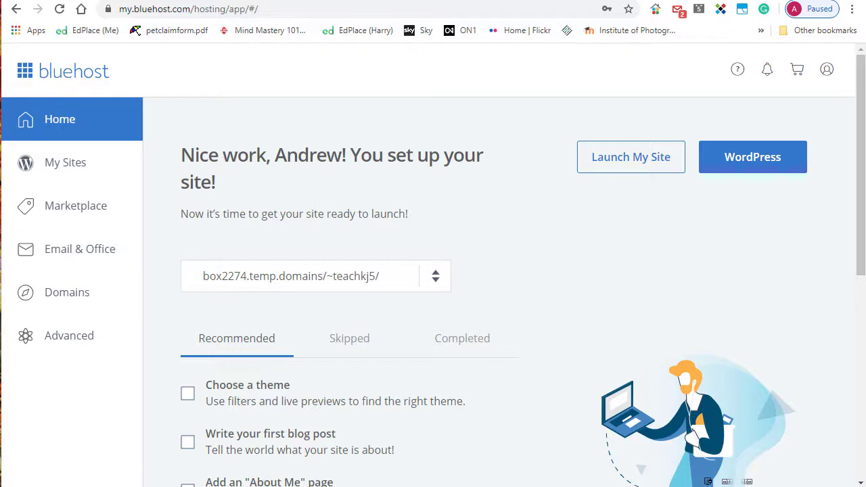
{"action": "key", "text": "alt+Tab"}
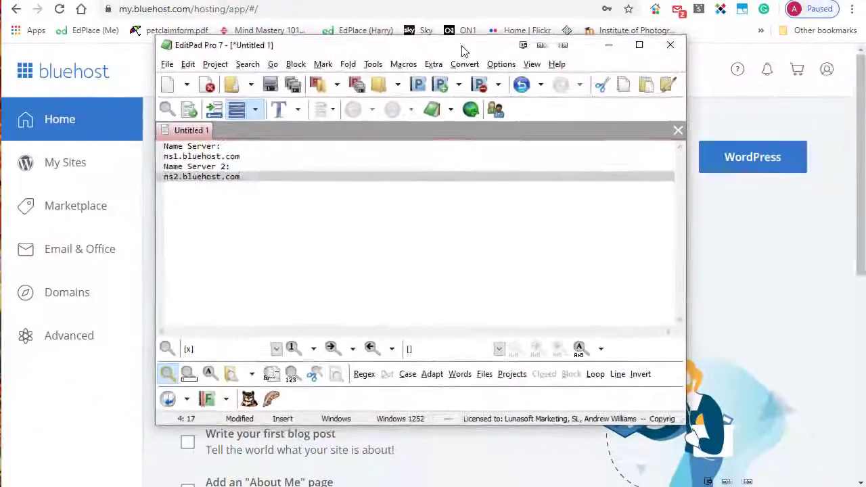
{"action": "key", "text": "alt+Tab"}
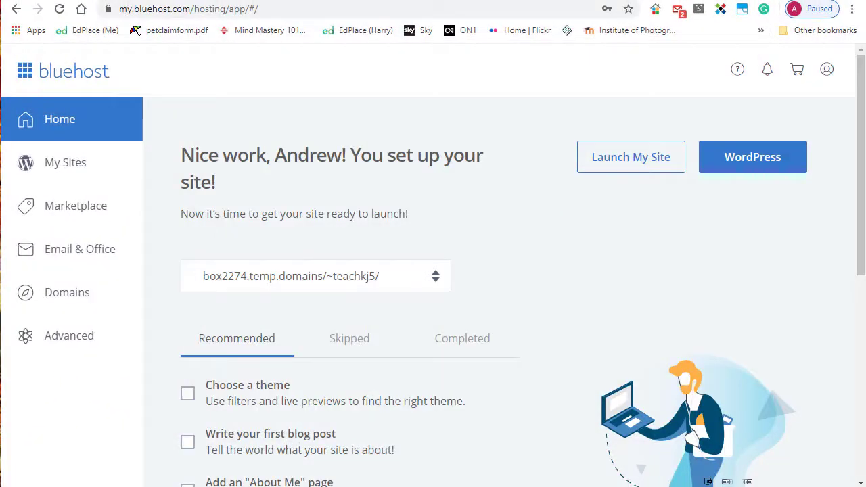
{"action": "left_click", "coordinate": [500, 2]}
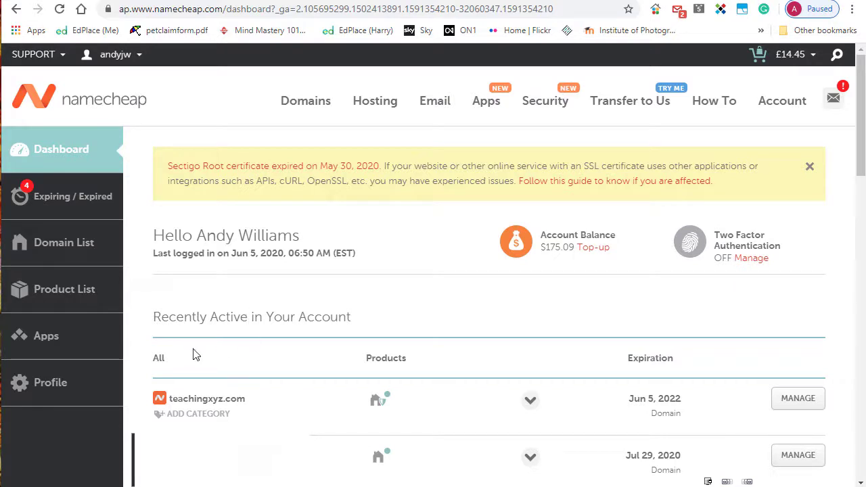
- Open teachingxyz.com's management page and switch its nameservers to Custom DNS
{"action": "left_click", "coordinate": [814, 402]}
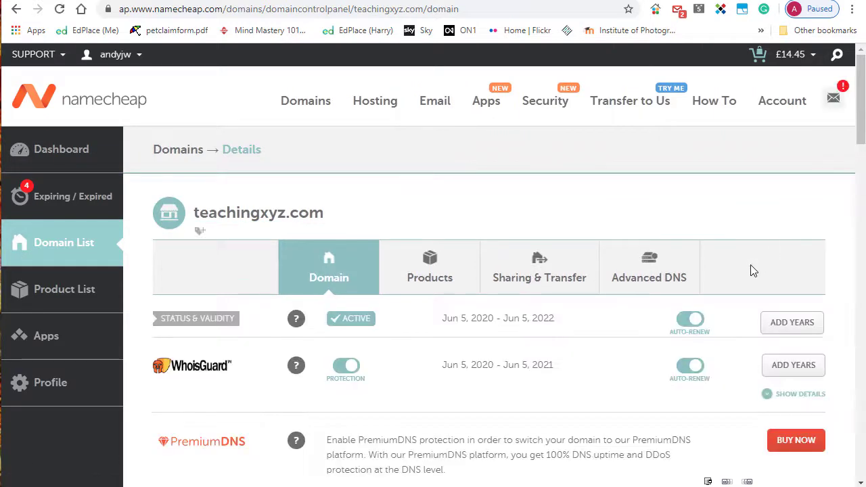
{"action": "scroll", "coordinate": [751, 270], "scroll_direction": "down", "scroll_amount": 3}
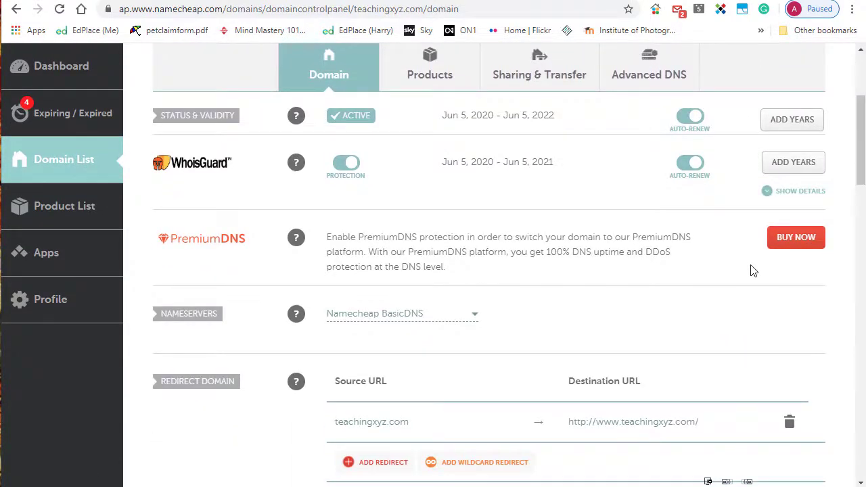
{"action": "mouse_move", "coordinate": [249, 315]}
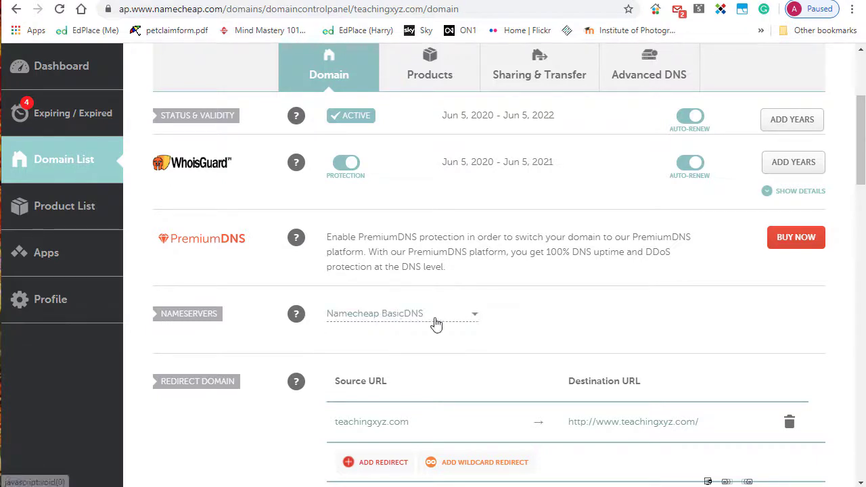
{"action": "left_click", "coordinate": [473, 316]}
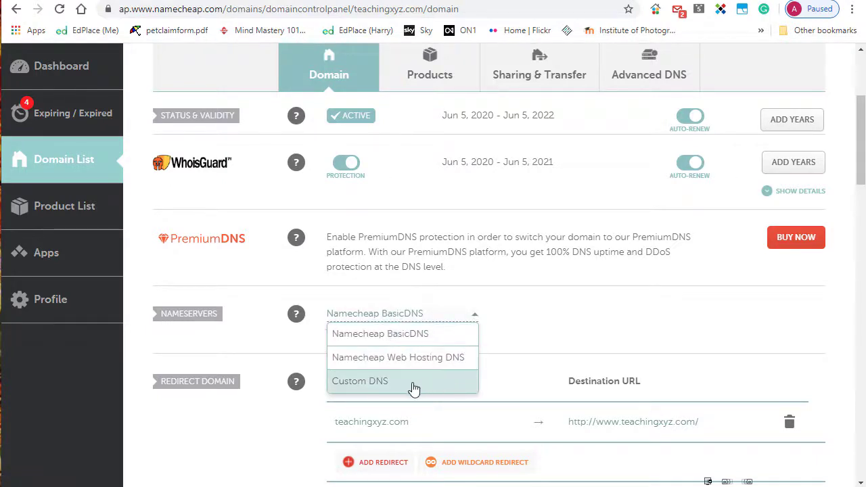
{"action": "left_click", "coordinate": [356, 383]}
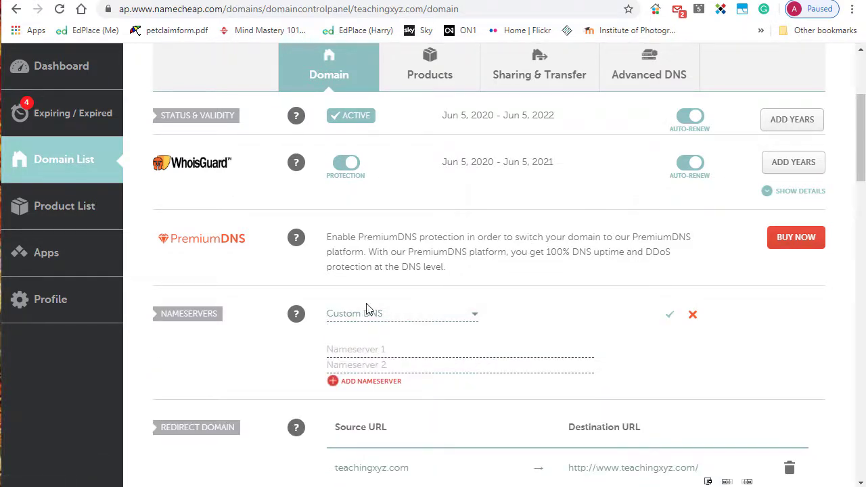
- Enter ns1.bluehost.com and ns2.bluehost.com as the custom nameservers and save them
{"action": "left_click", "coordinate": [355, 351]}
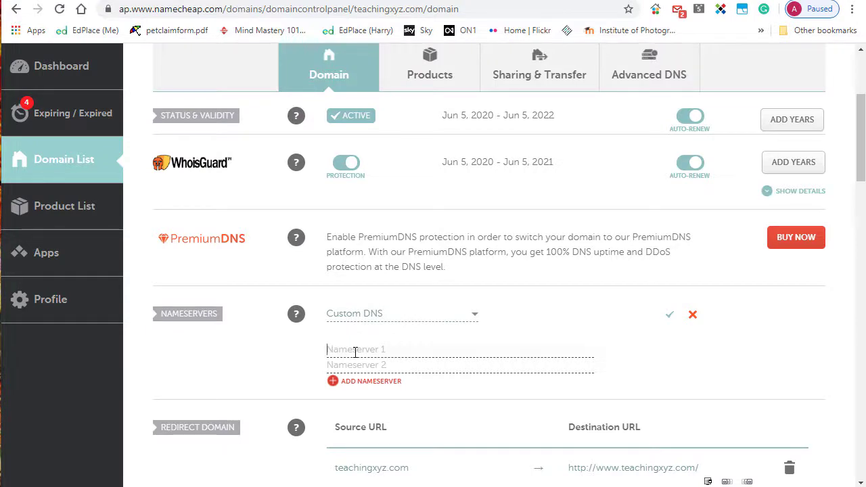
{"action": "type", "text": "ns1.bluehost.com"}
{"action": "left_click", "coordinate": [397, 366]}
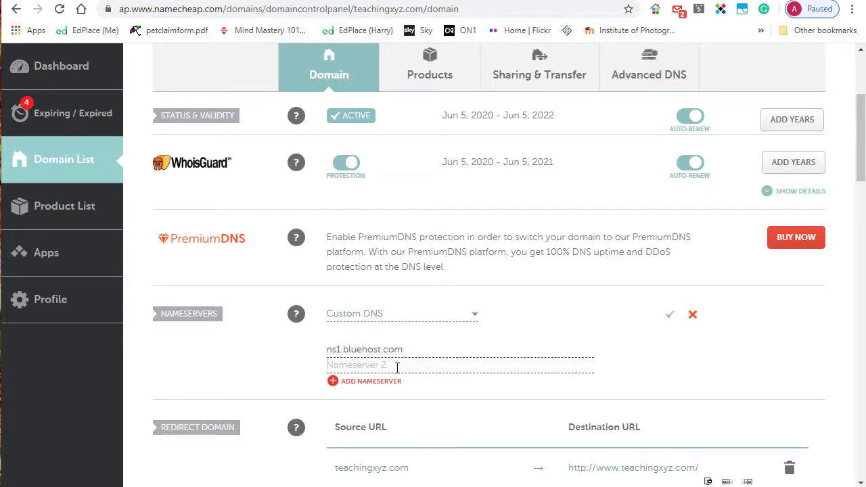
{"action": "type", "text": "ns1.bluehost.com"}
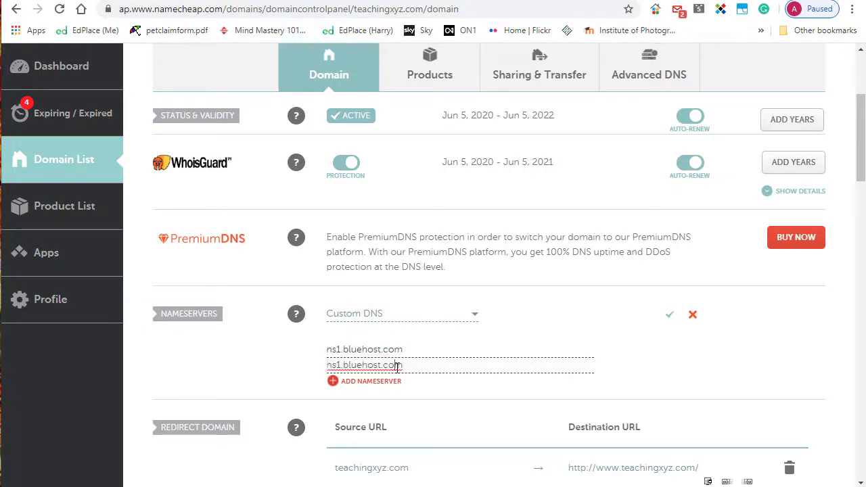
{"action": "key", "text": "BackSpace"}
{"action": "type", "text": "2"}
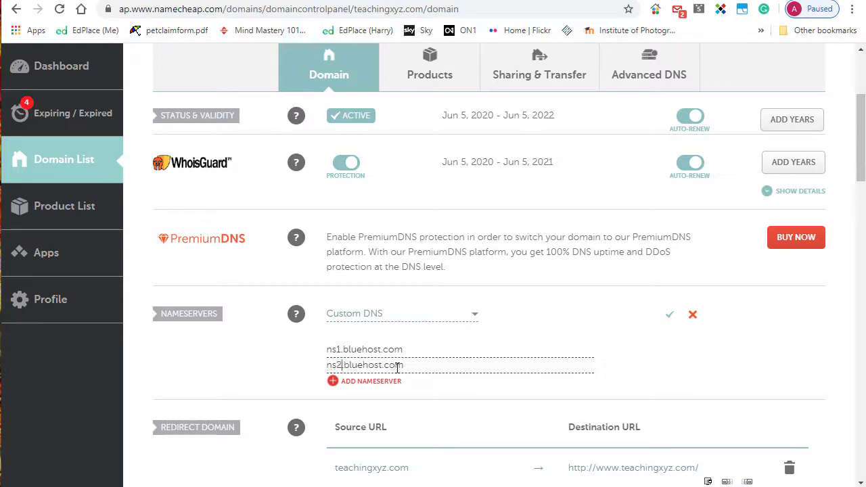
{"action": "left_click", "coordinate": [670, 317]}
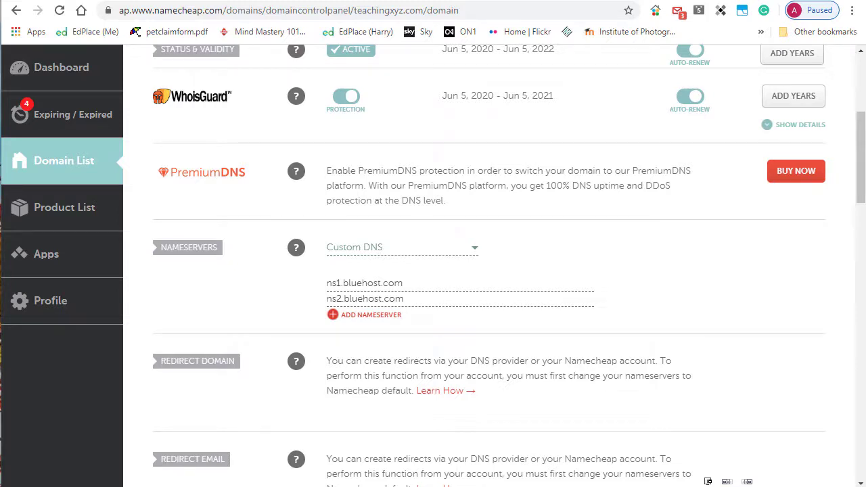
- Once the nameserver change is saved, return to the Bluehost dashboard
{"action": "left_click", "coordinate": [280, 1]}
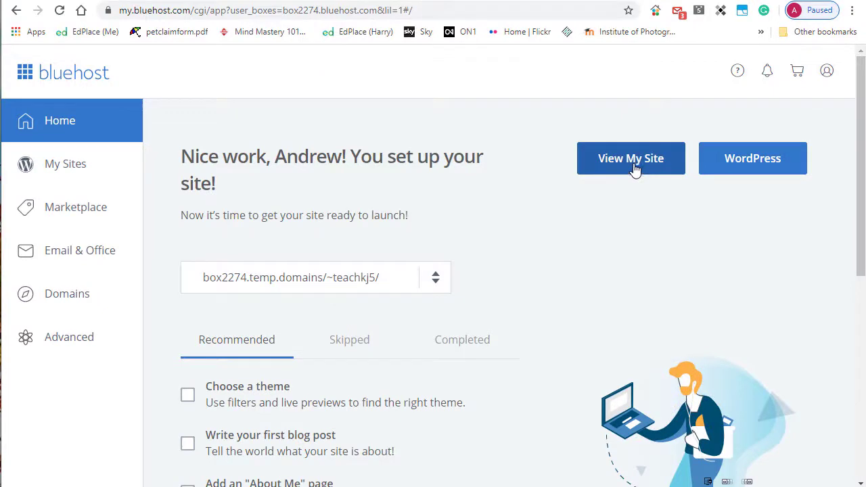
{"action": "left_click", "coordinate": [634, 167]}
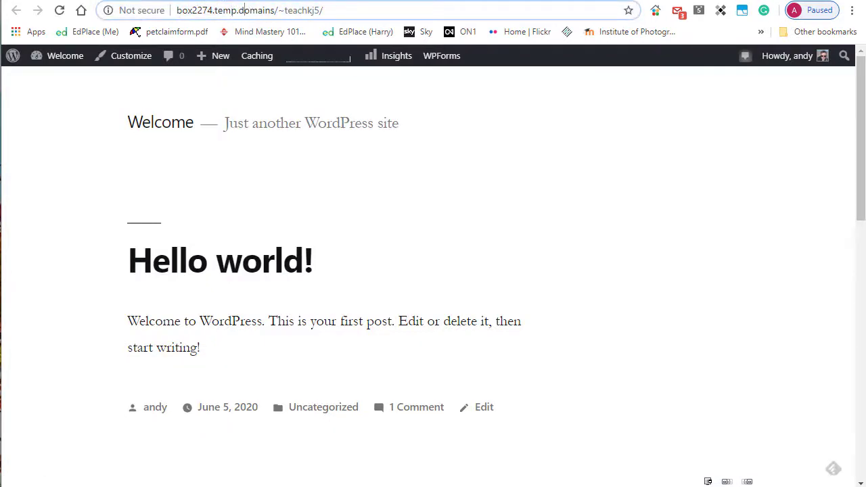
{"action": "key", "text": "ctrl+w"}
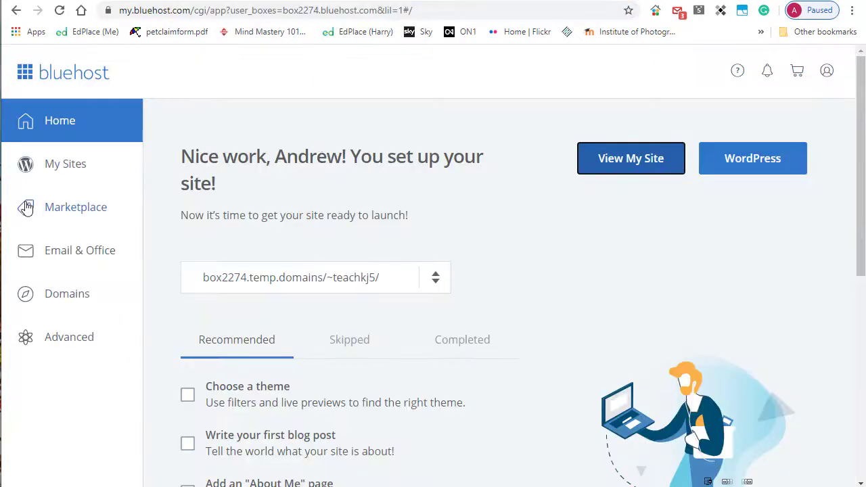
{"action": "left_click", "coordinate": [54, 170]}
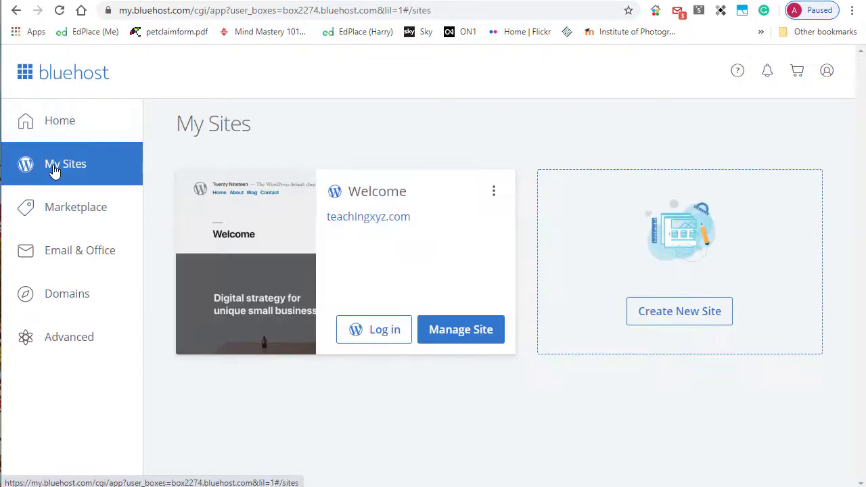
{"action": "left_click", "coordinate": [463, 337]}
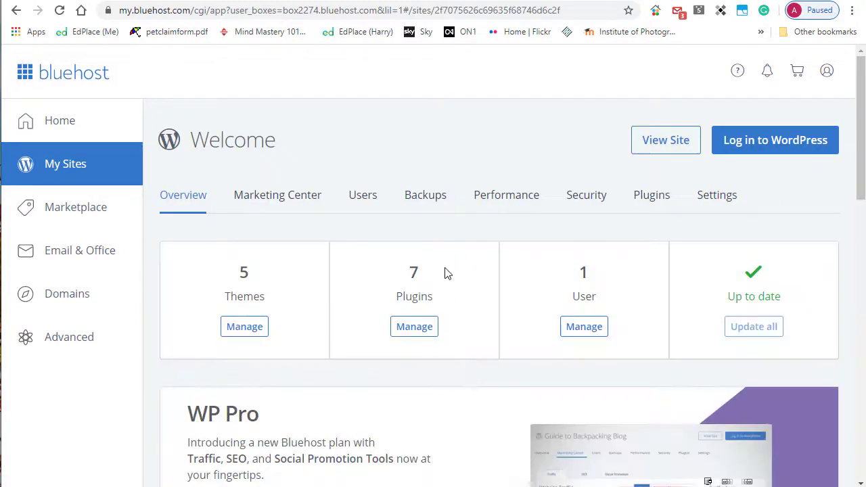
{"action": "left_click", "coordinate": [721, 198]}
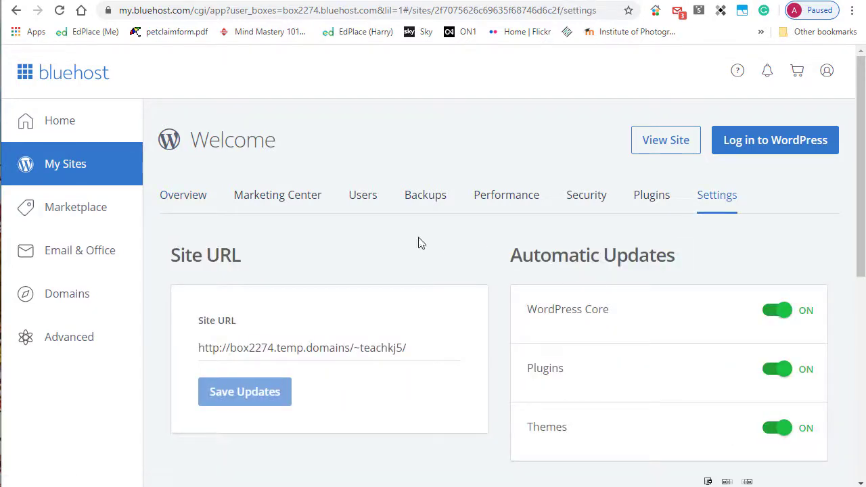
{"action": "left_click_drag", "start_coordinate": [406, 355], "coordinate": [236, 362]}
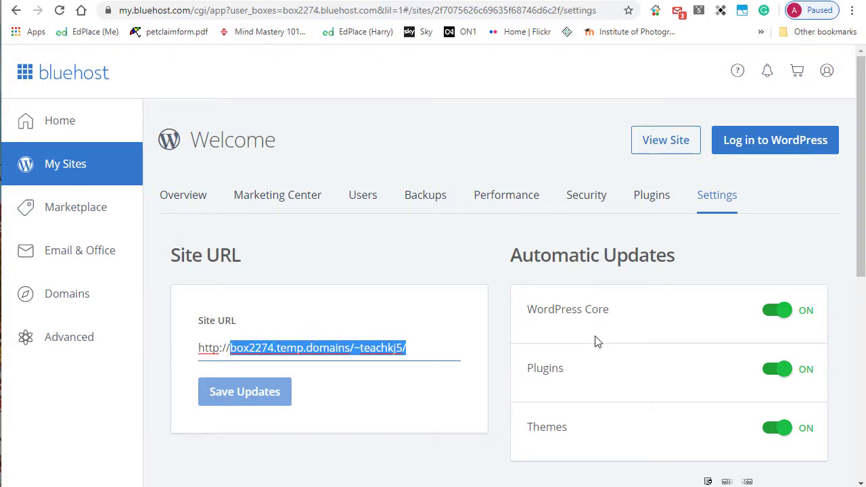
{"action": "type", "text": "teachingxyz.com"}
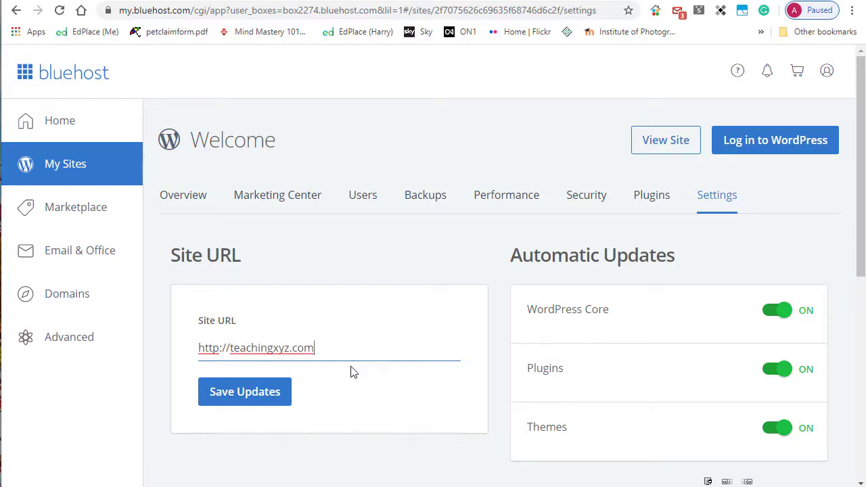
{"action": "left_click", "coordinate": [252, 394]}
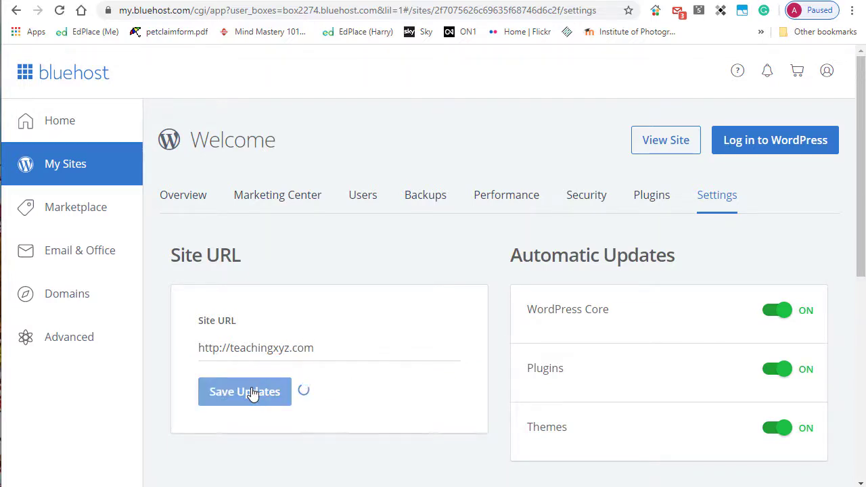
{"action": "scroll", "coordinate": [427, 255], "scroll_direction": "down", "scroll_amount": 2}
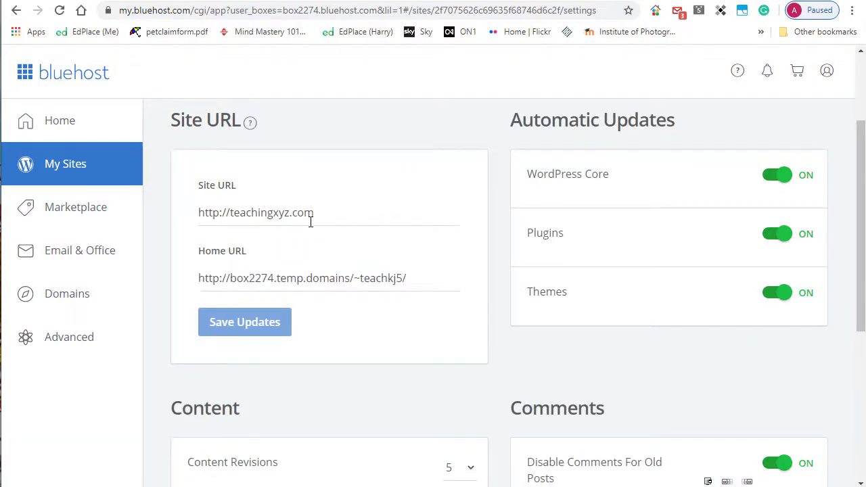
{"action": "left_click_drag", "start_coordinate": [315, 213], "coordinate": [189, 213]}
{"action": "right_click", "coordinate": [213, 210]}
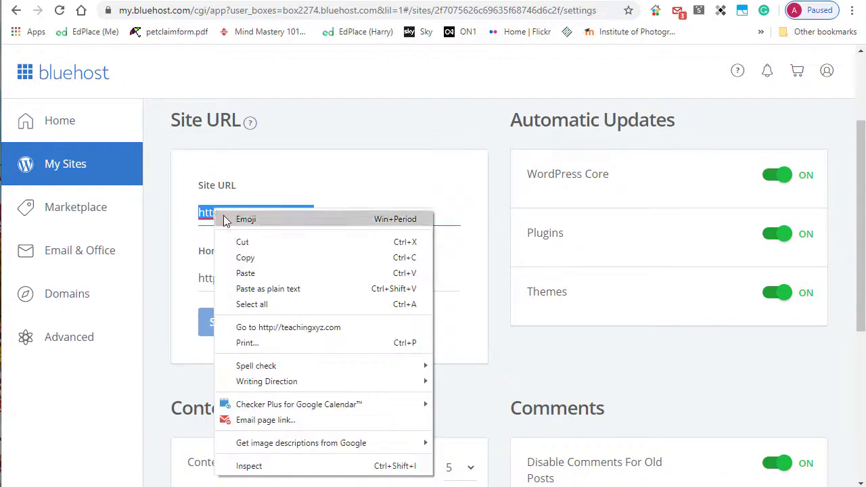
{"action": "left_click", "coordinate": [245, 258]}
{"action": "left_click_drag", "start_coordinate": [427, 278], "coordinate": [139, 270]}
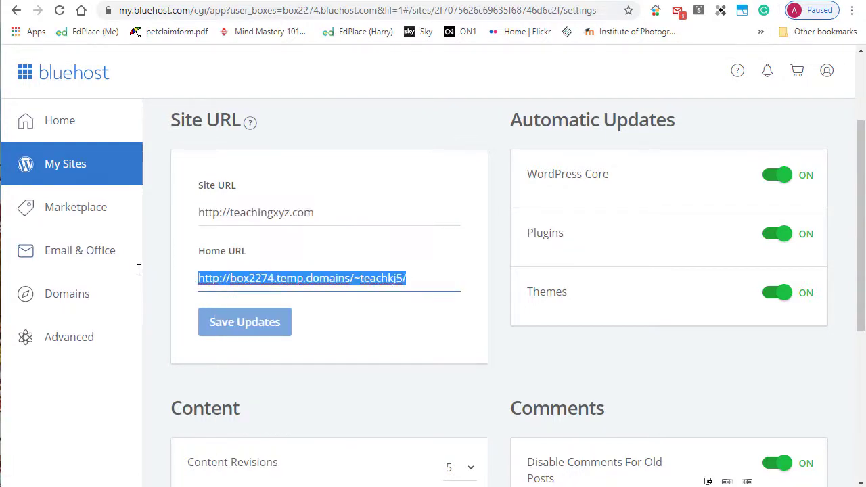
{"action": "key", "text": "ctrl+v"}
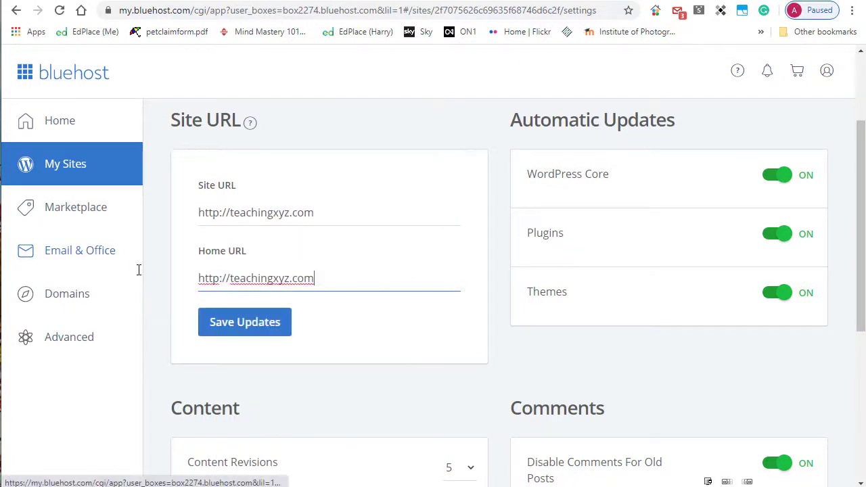
{"action": "left_click", "coordinate": [246, 323]}
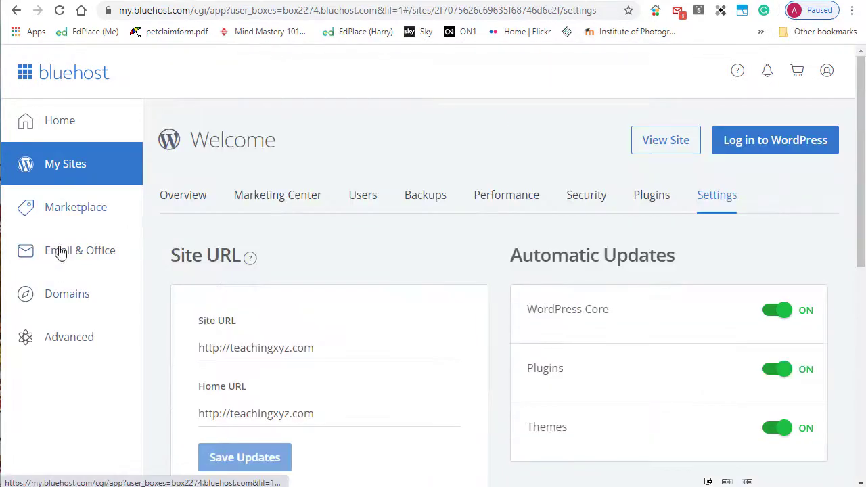
- Reload the Bluehost Home dashboard, verify the site list shows teachingxyz.com, and view the site
{"action": "left_click", "coordinate": [61, 121]}
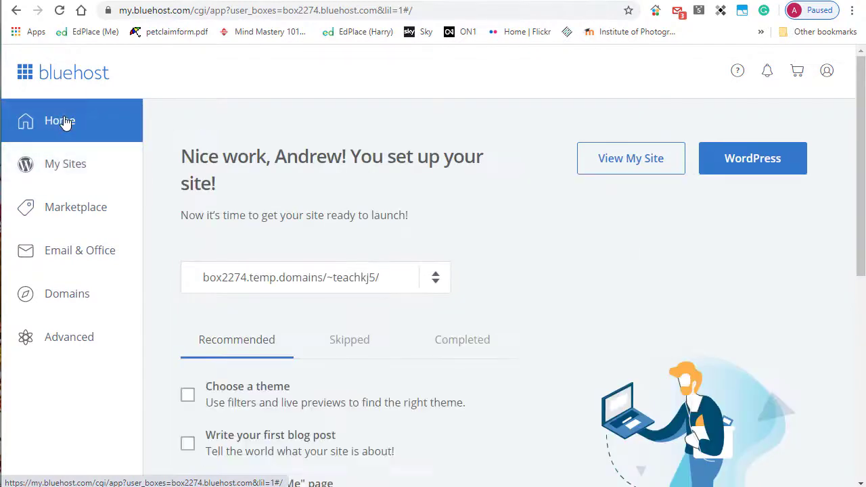
{"action": "left_click", "coordinate": [436, 278]}
{"action": "left_click", "coordinate": [481, 246]}
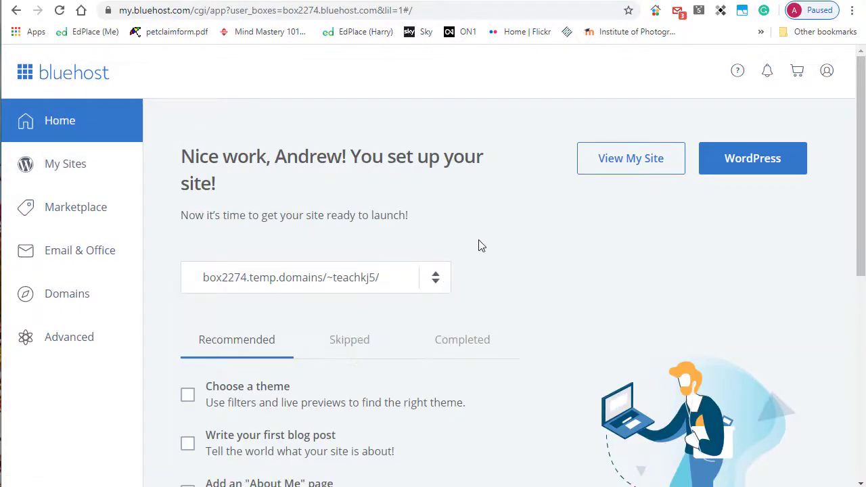
{"action": "left_click", "coordinate": [60, 11]}
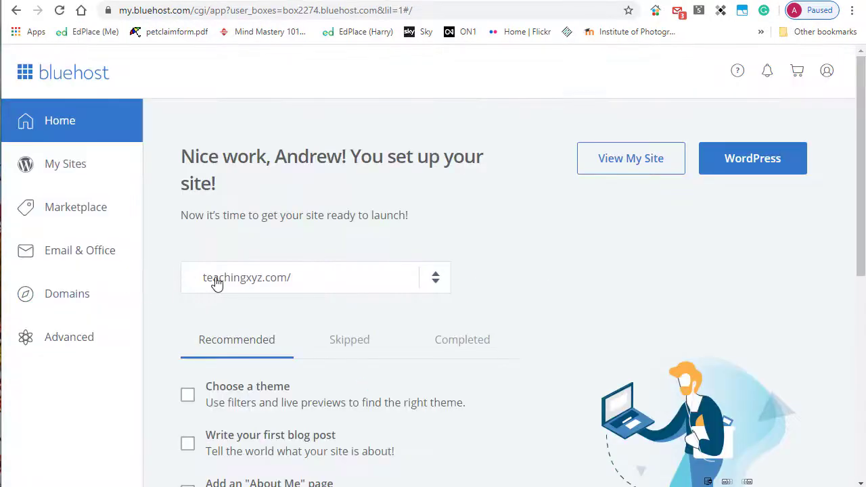
{"action": "left_click", "coordinate": [435, 278]}
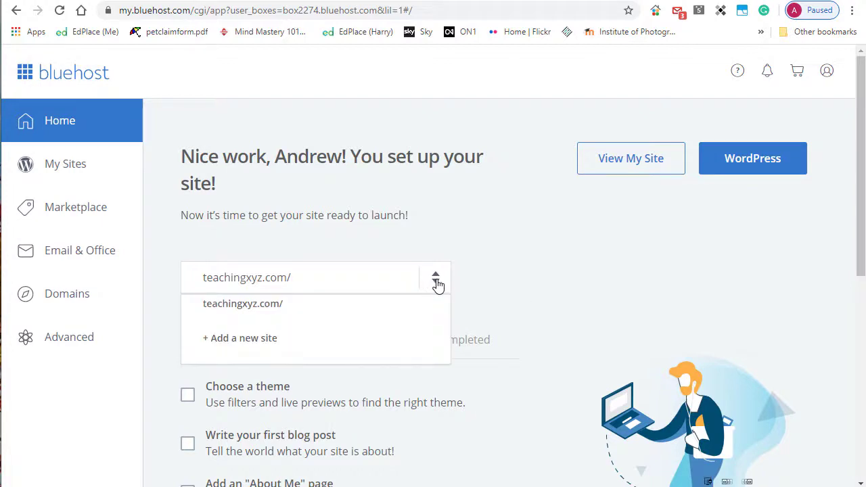
{"action": "left_click", "coordinate": [437, 284]}
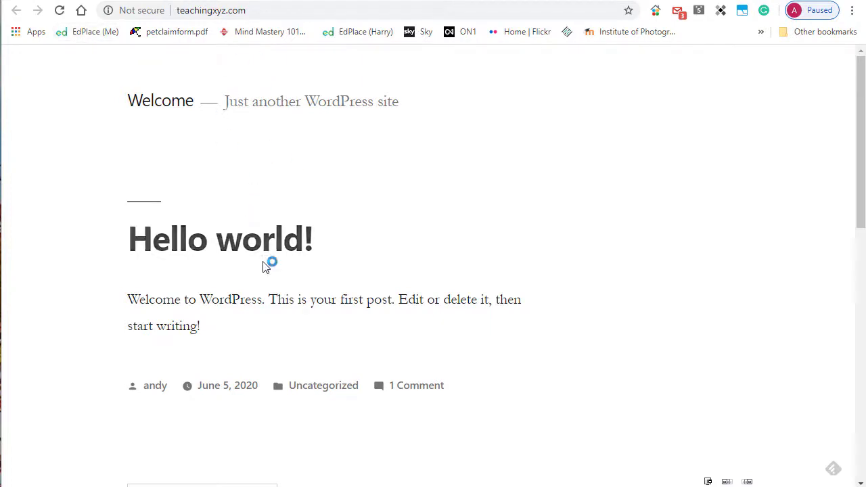
{"action": "left_click", "coordinate": [212, 0]}
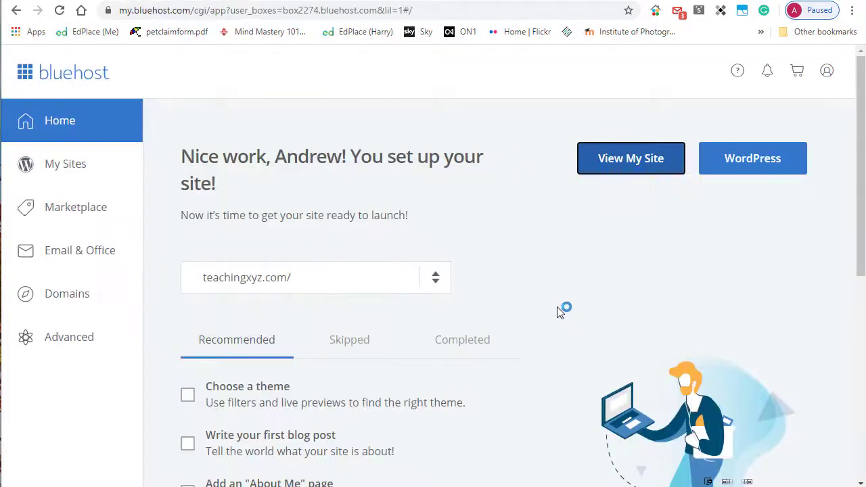